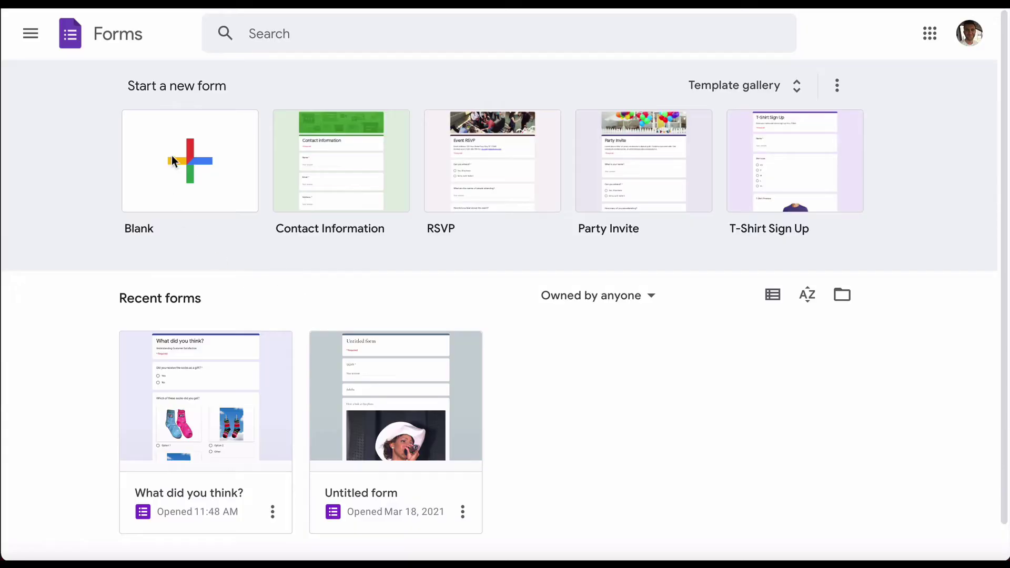
Create a blank form titled 'What did you think?' with the description 'SOKS'.
click(191, 166)
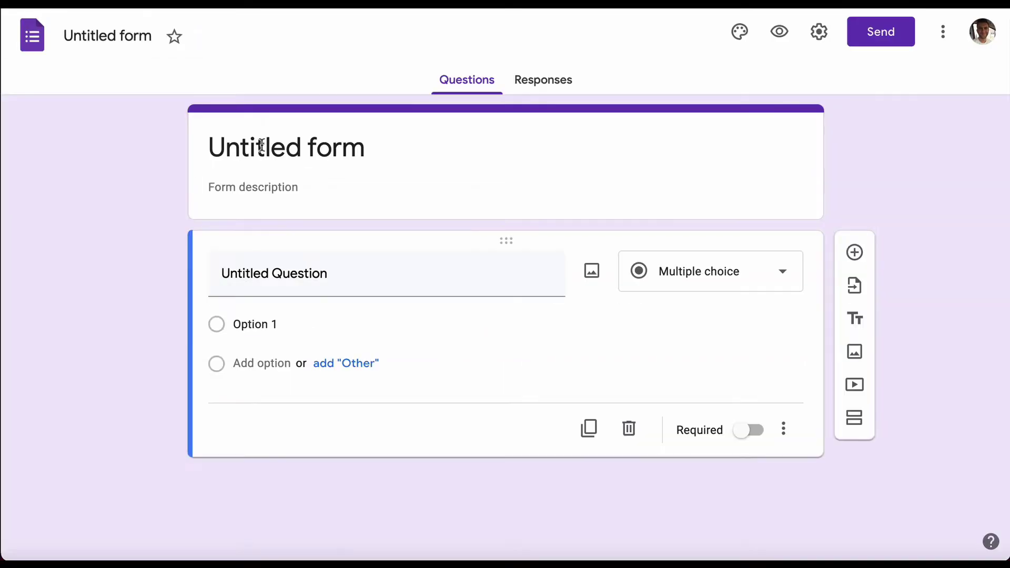
click(262, 146)
key(BackSpace)
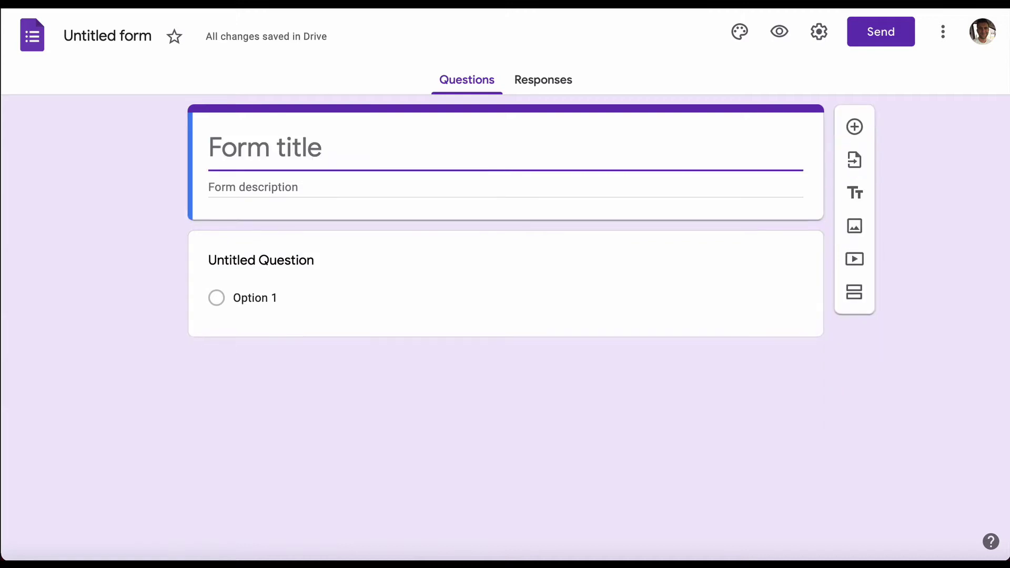
text(What did you think?)
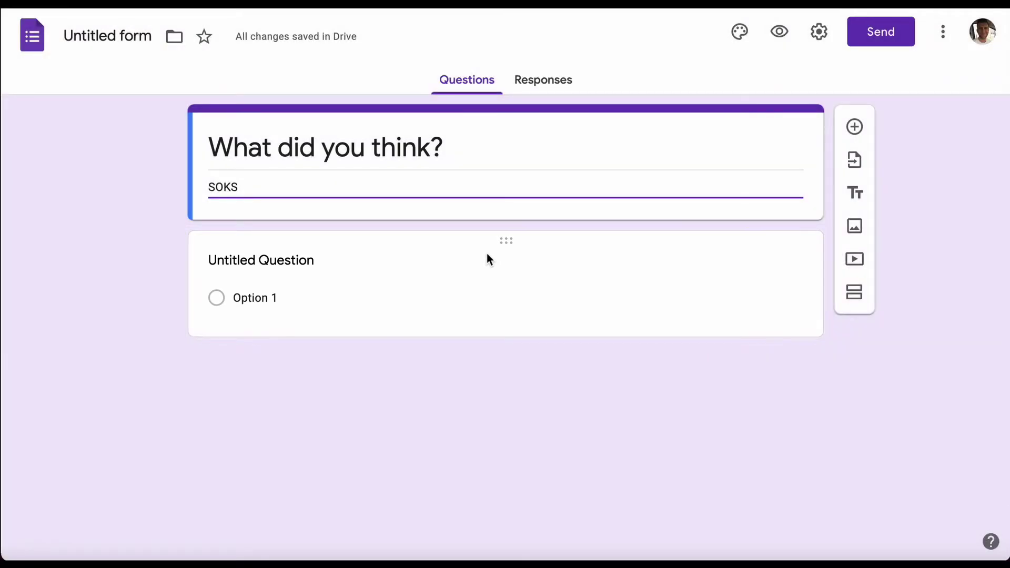
Make the first question 'Did you receive the socks as a gift?' with Yes and No options.
click(487, 254)
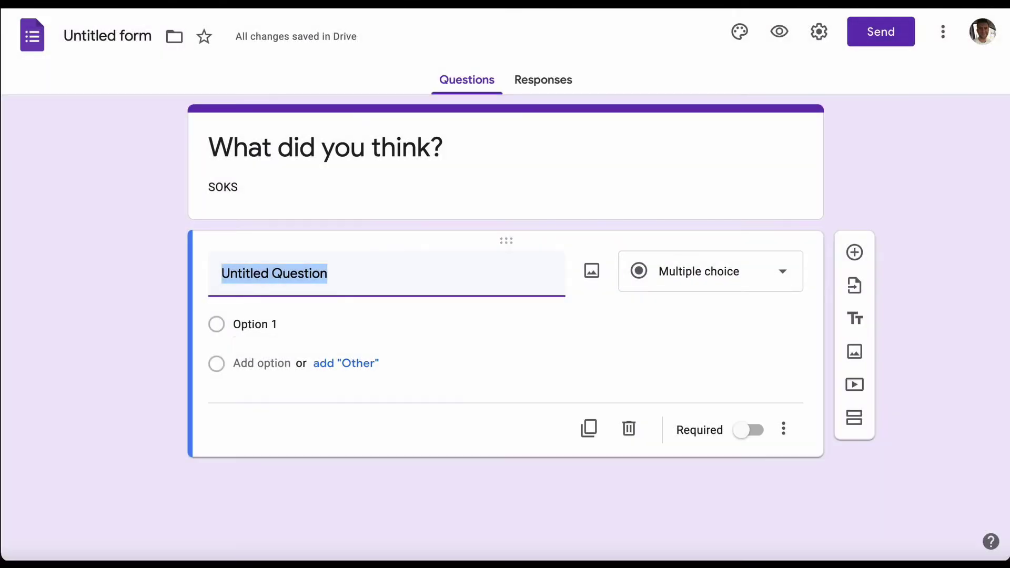
click(255, 324)
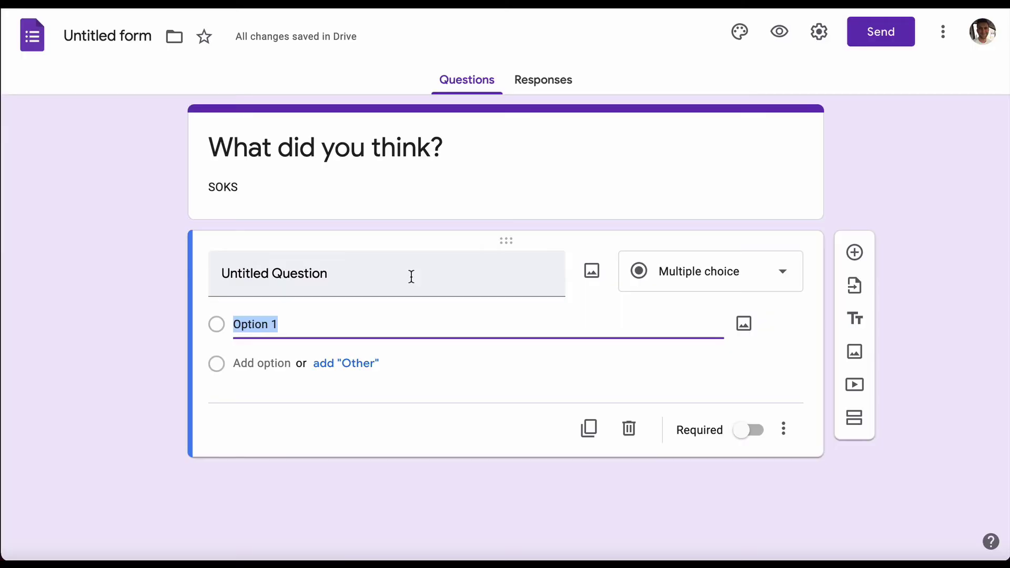
click(411, 277)
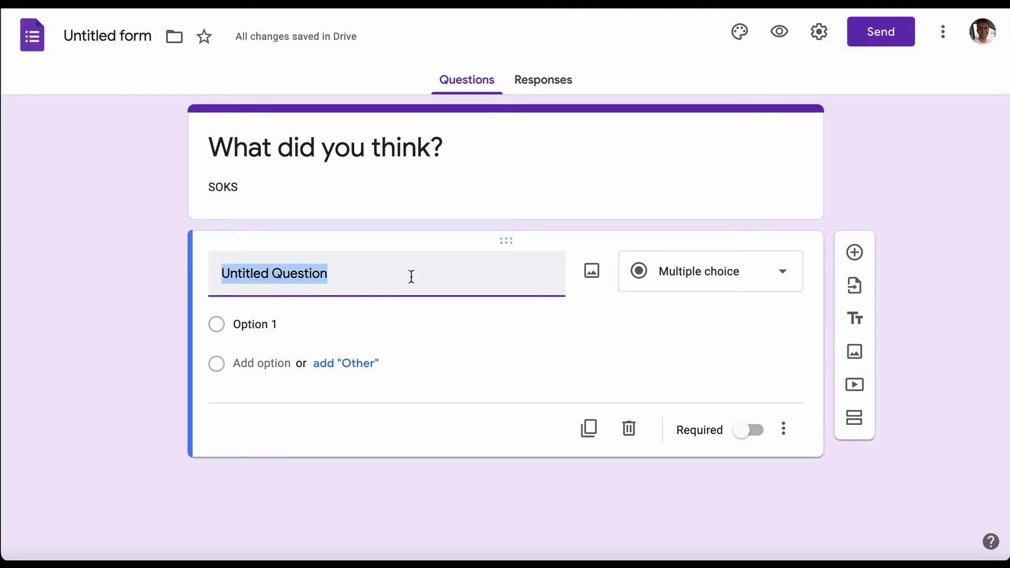
text(Did you receive the so)
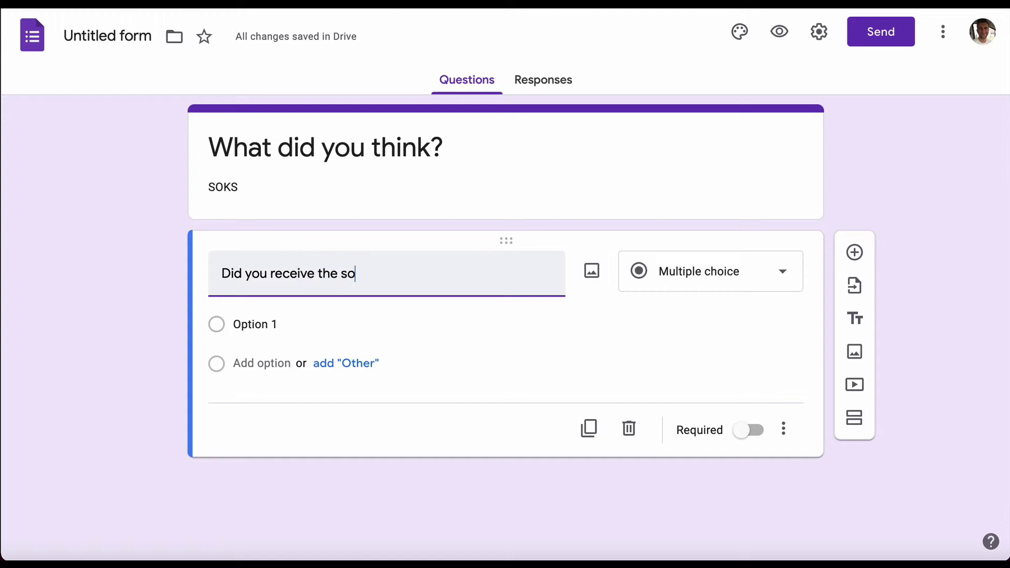
text(cks as a gift?)
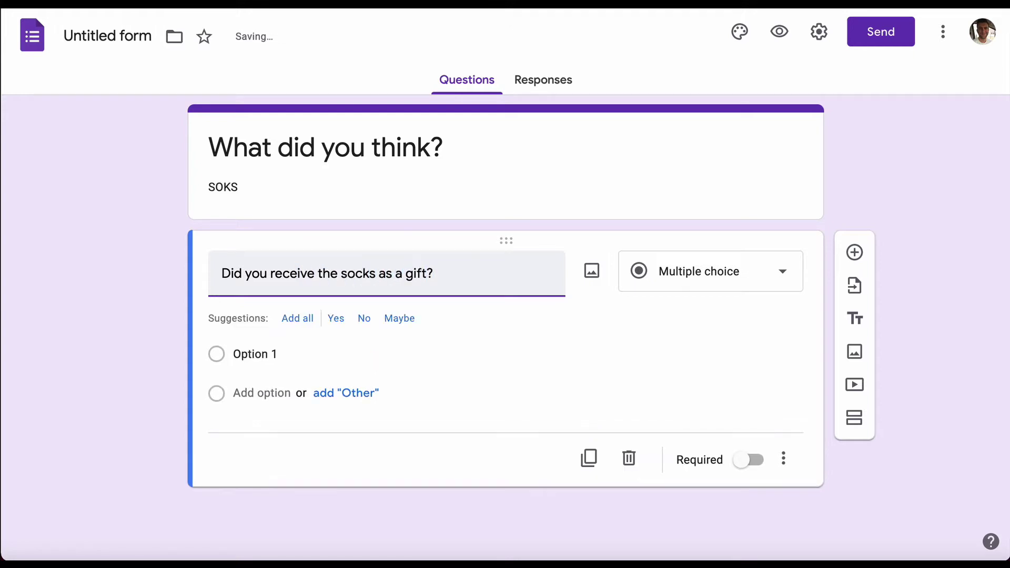
click(337, 321)
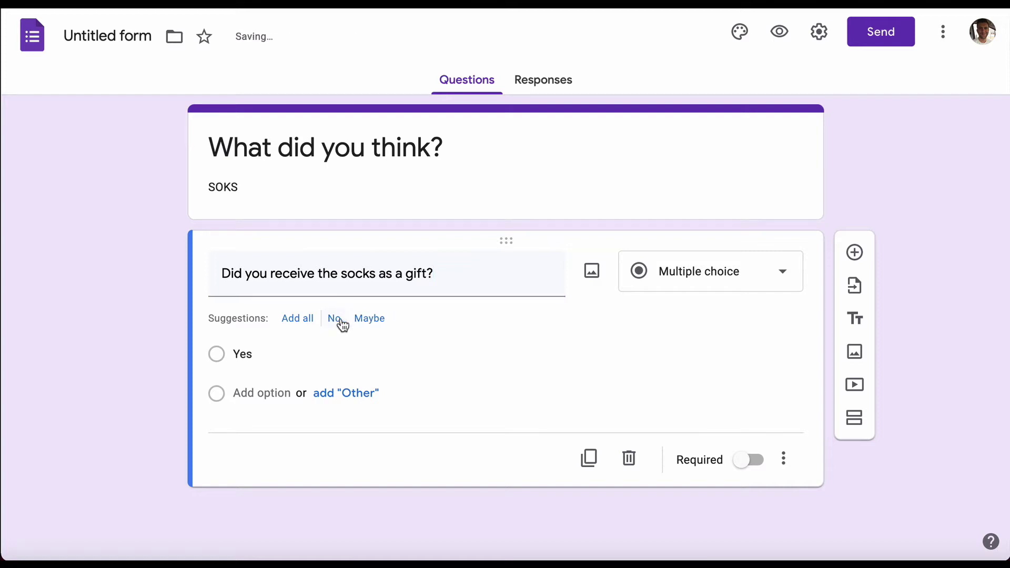
click(334, 320)
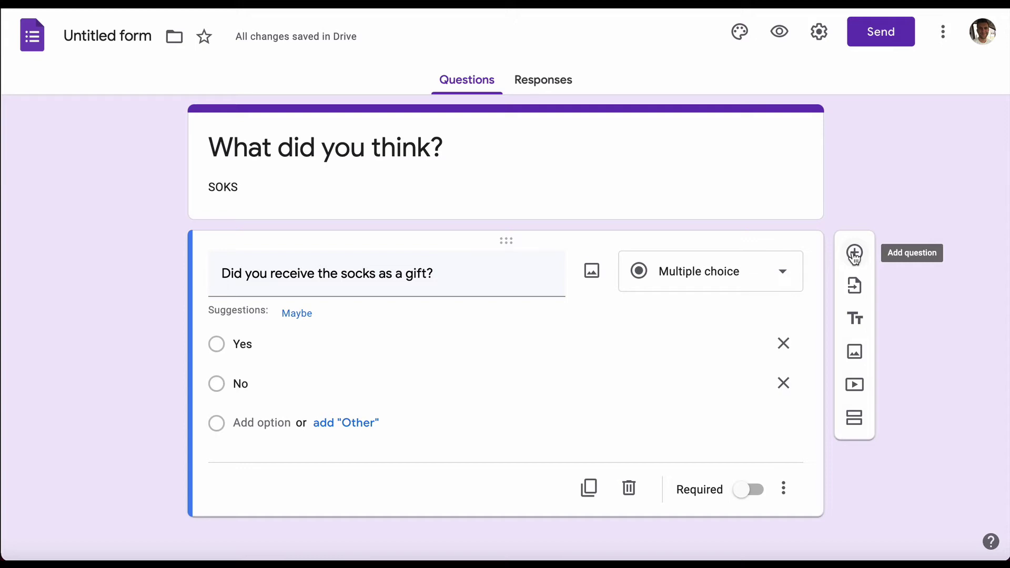
Add 'Which of these socks did you get?' with four options showing Sock1–Sock4.jpeg images.
click(855, 253)
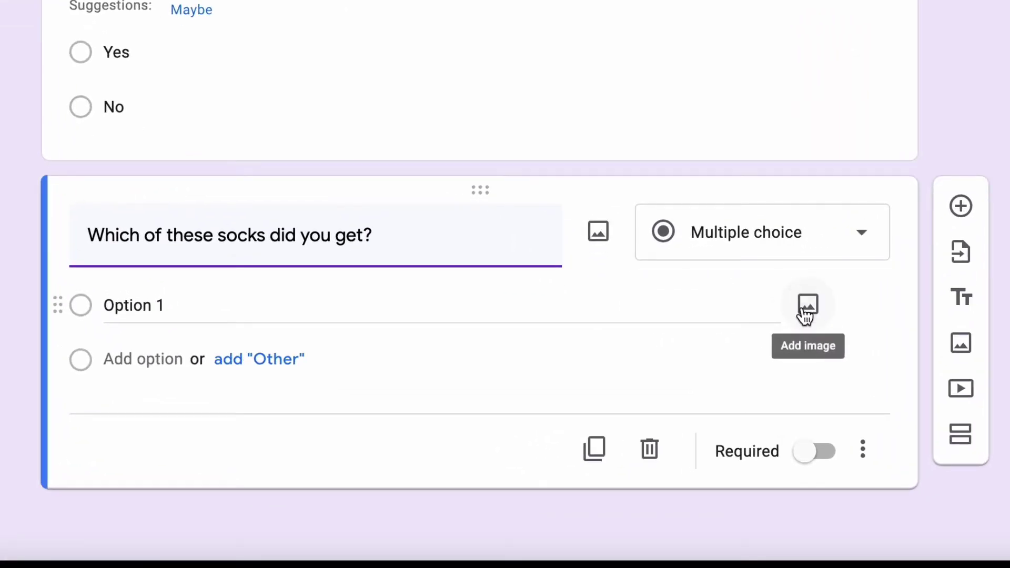
click(806, 316)
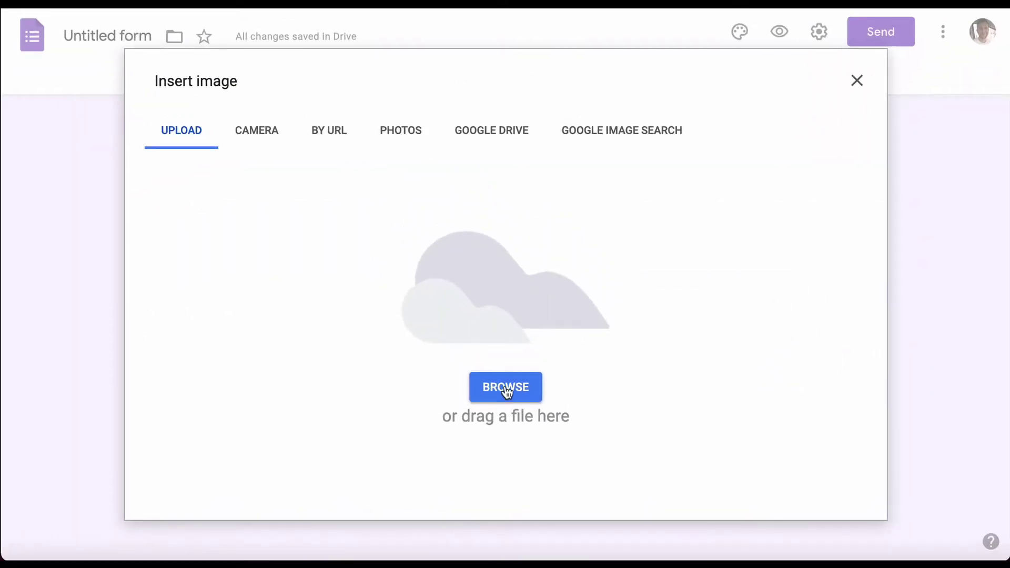
click(507, 390)
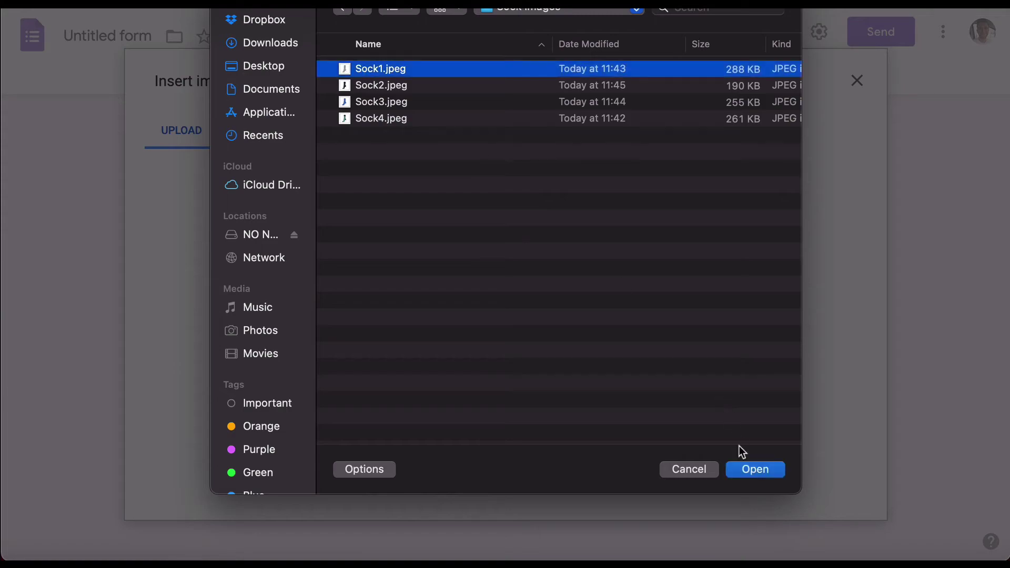
click(744, 470)
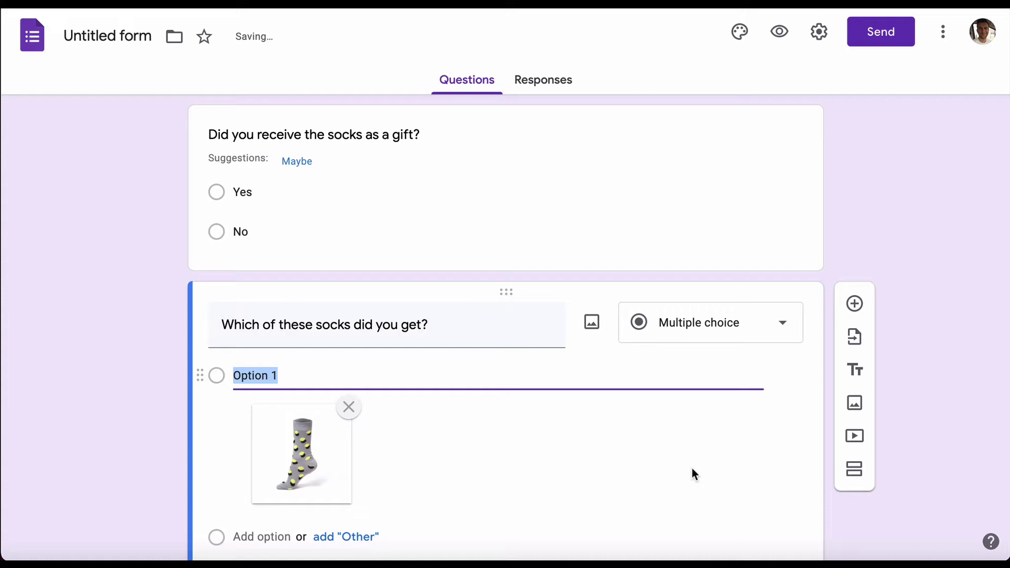
scroll(613, 457, down, 2)
key(Return)
click(747, 420)
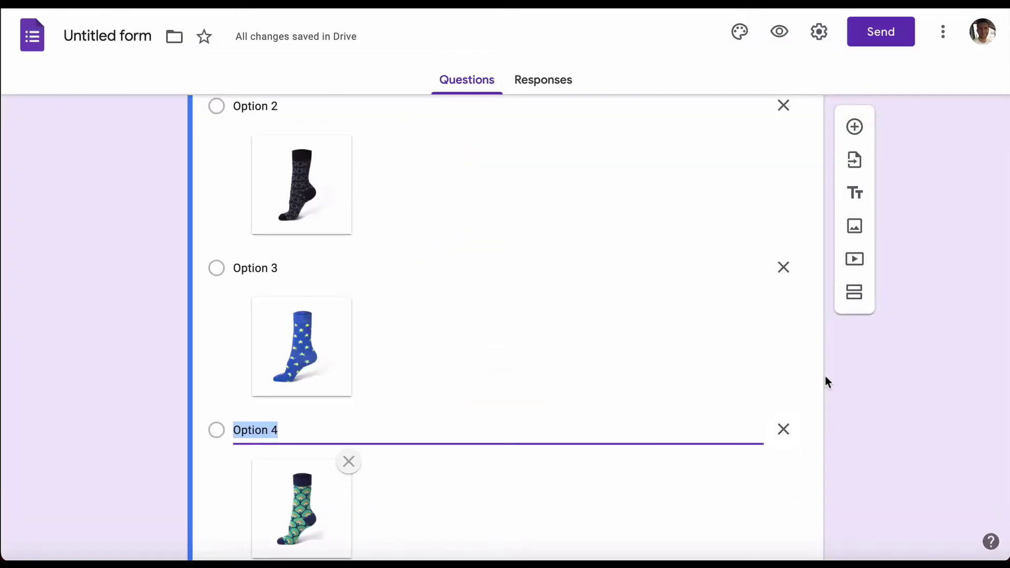
click(825, 377)
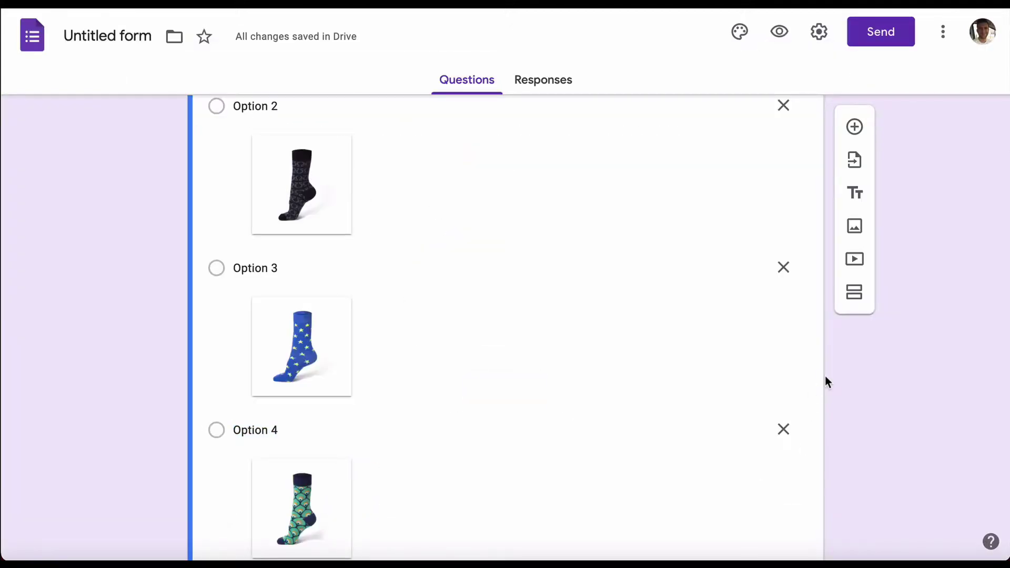
scroll(825, 376, up, 6)
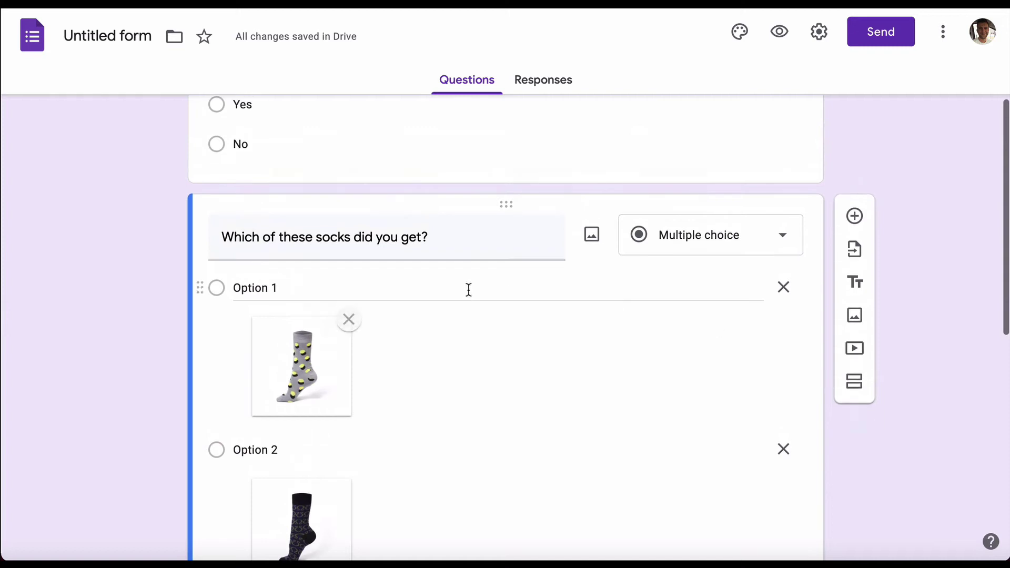
scroll(652, 352, down, 5)
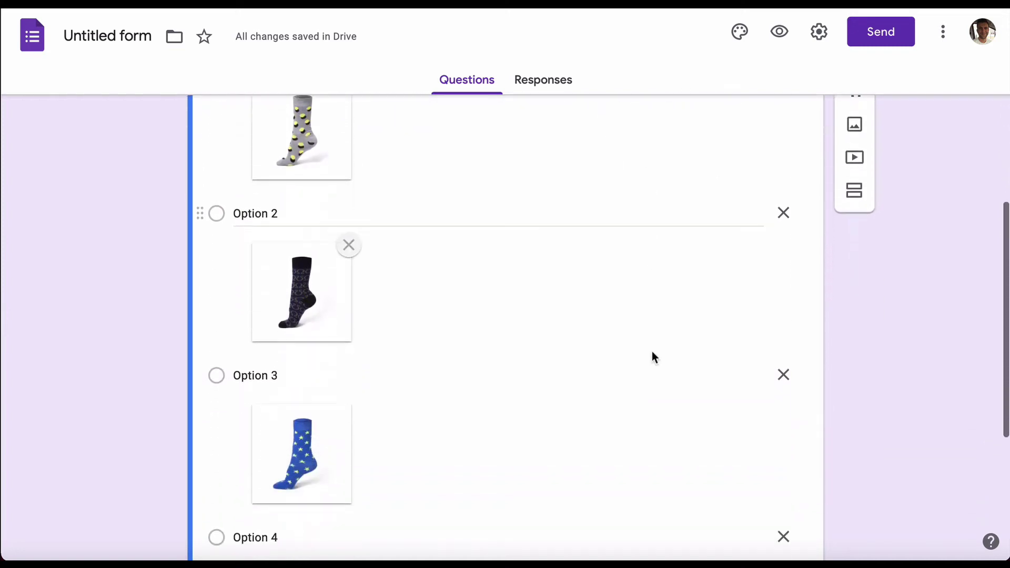
scroll(652, 352, down, 5)
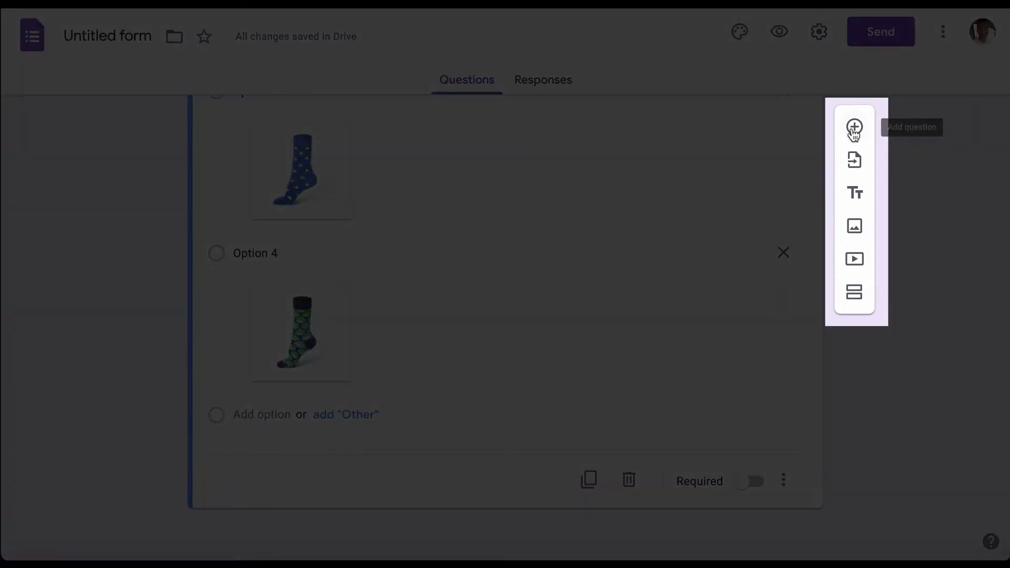
Add a required 0–10 SOKS recommendation scale labelled 'Not at all likely' to 'Extremely likely'.
click(853, 129)
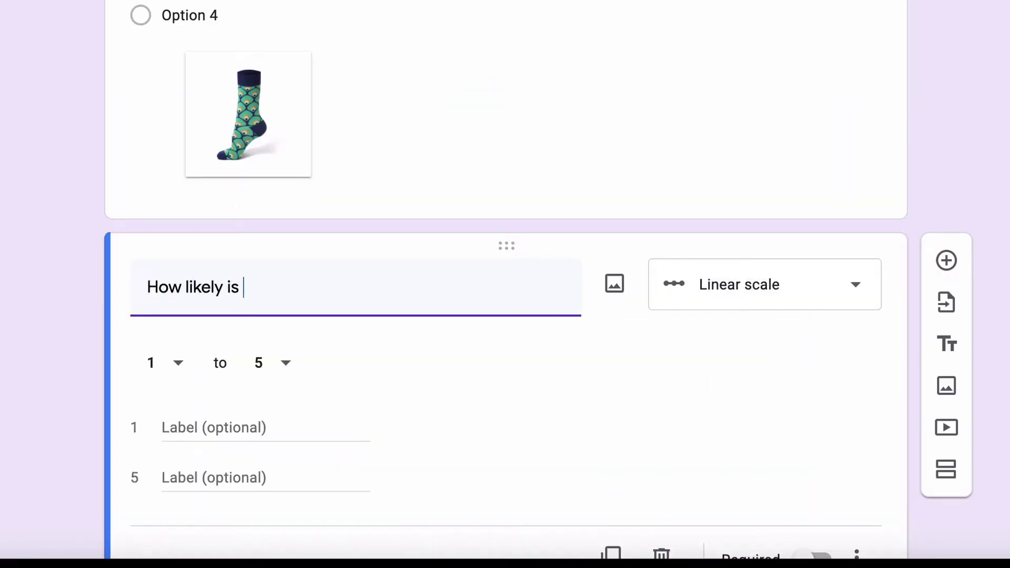
text(it that you would recommend SOKS to a friend?)
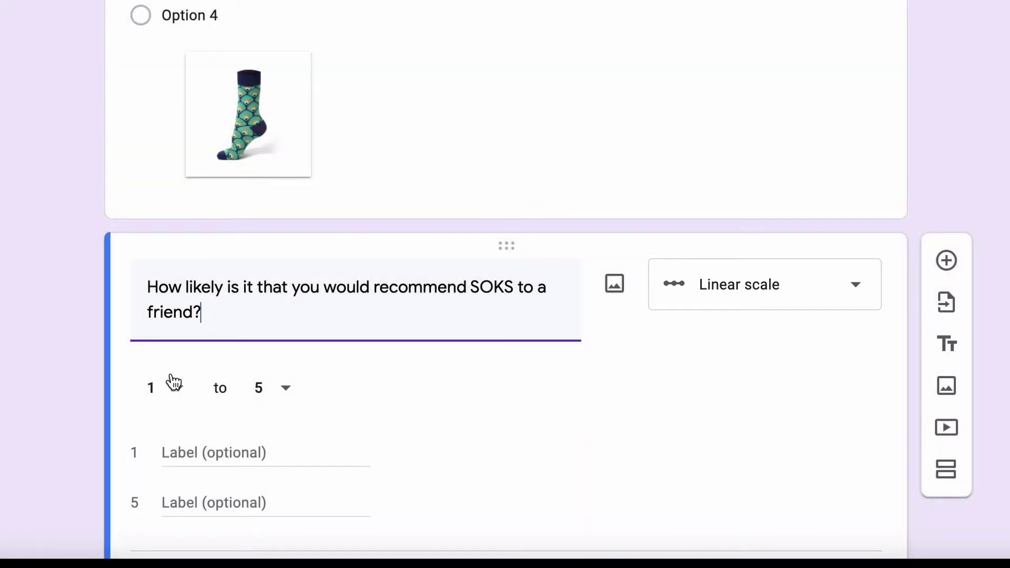
click(180, 392)
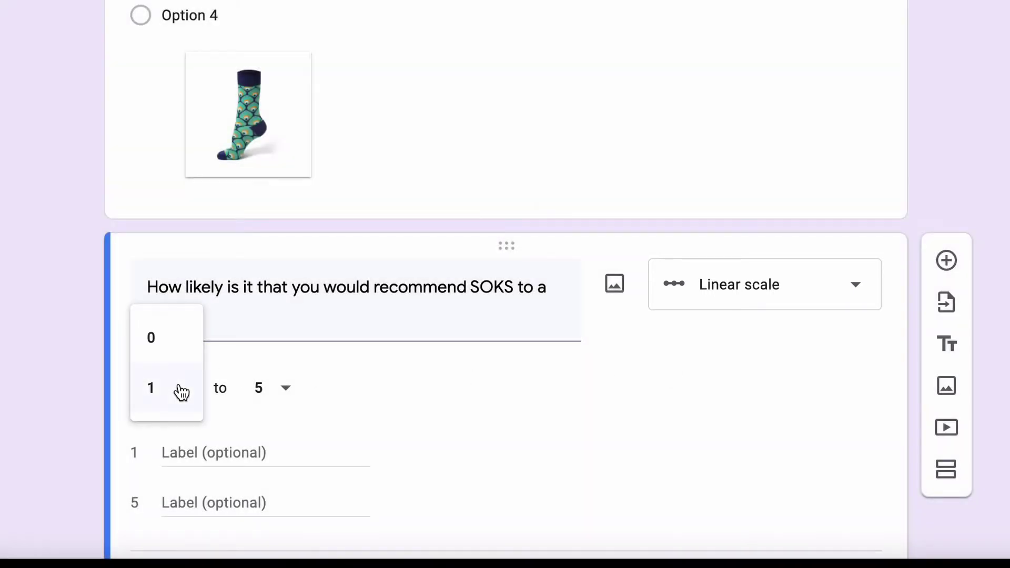
click(169, 345)
click(288, 392)
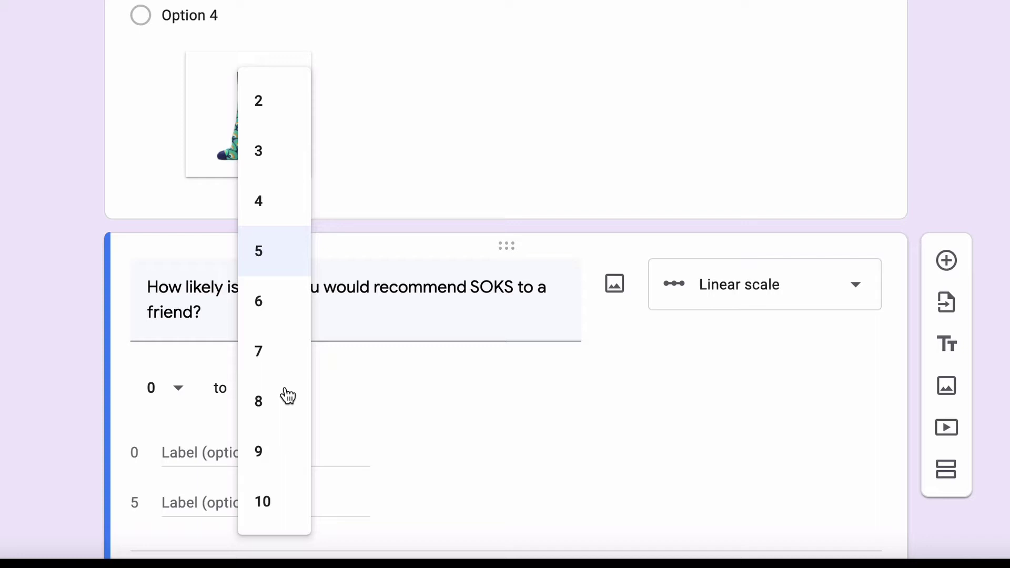
click(281, 497)
click(197, 453)
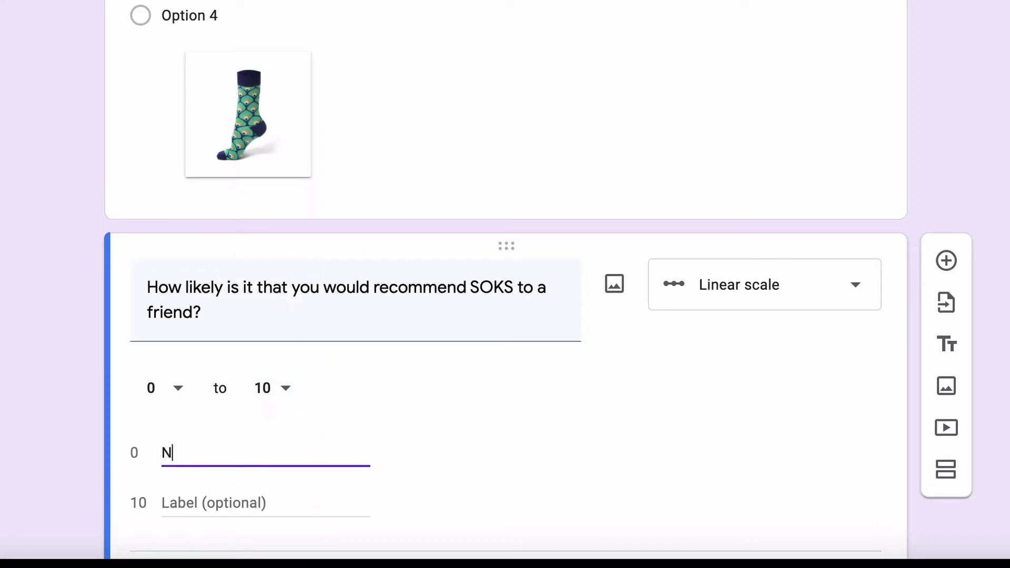
click(165, 498)
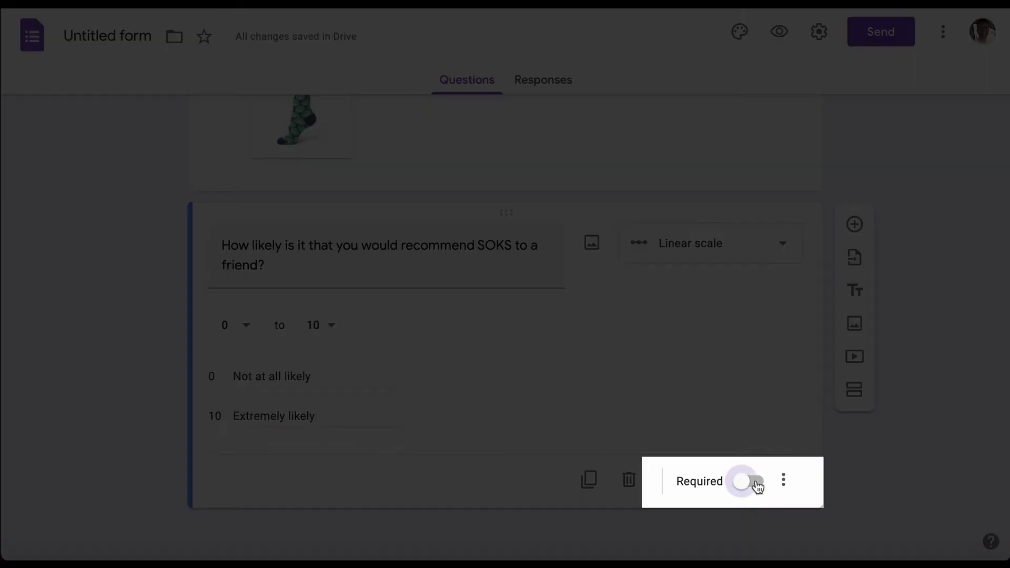
click(755, 484)
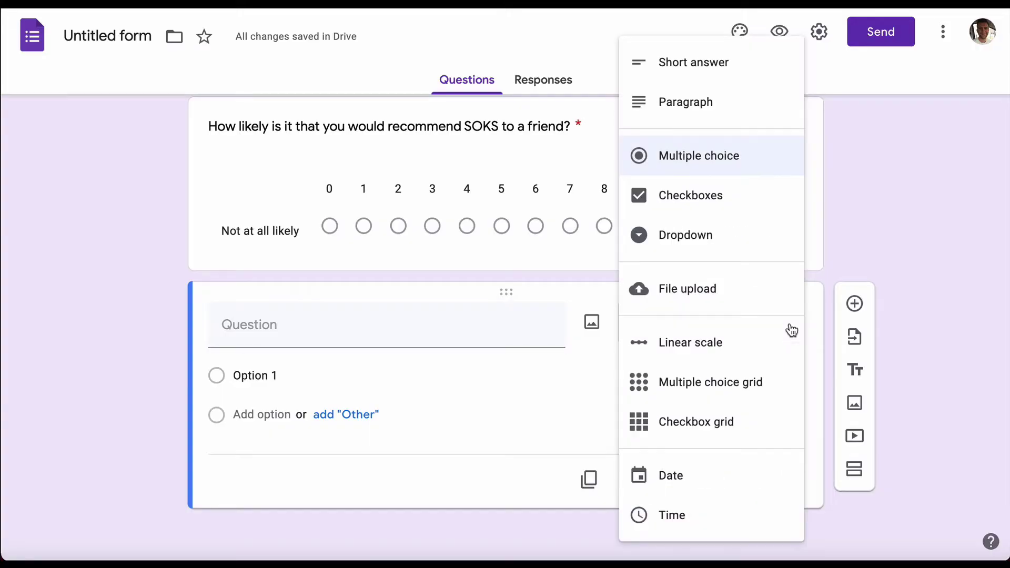
Build a grid rating looks, comfort, wear, size and value from Strongly agree to Strongly disagree.
click(754, 384)
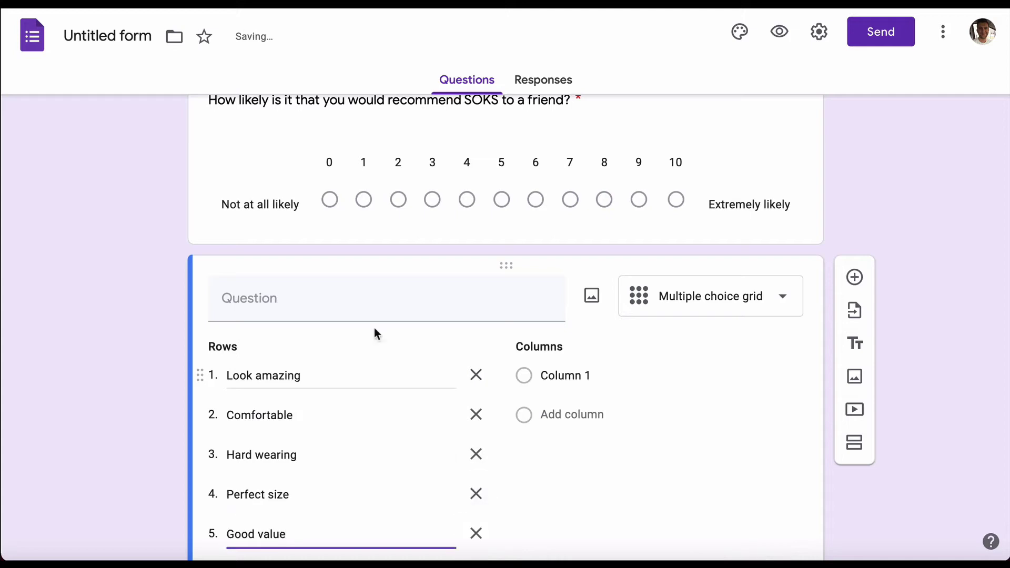
text(ee)
key(Return)
text(Agree)
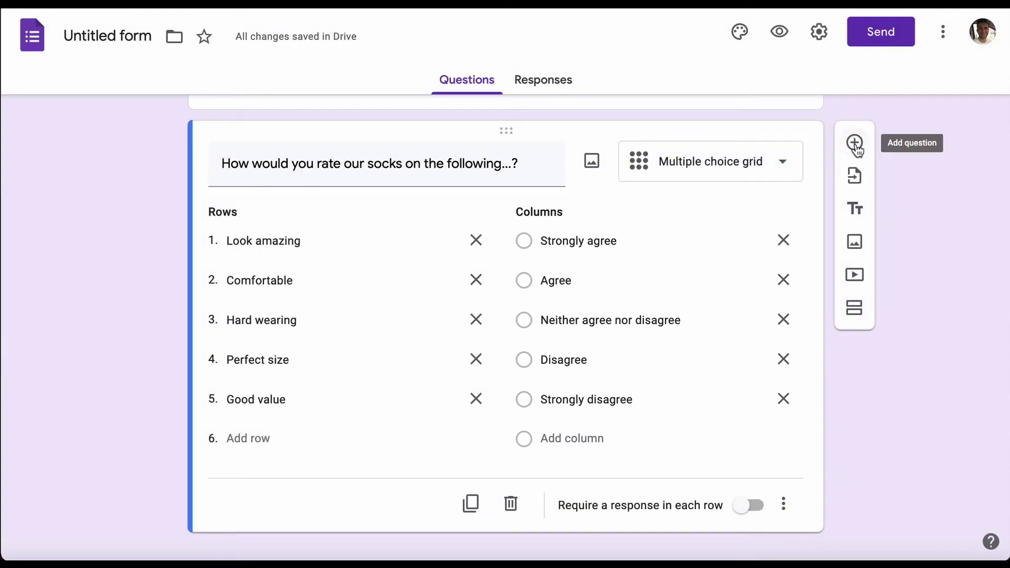
Add the question 'Do you have any suggestions for how we could improve our customer service?'.
click(855, 142)
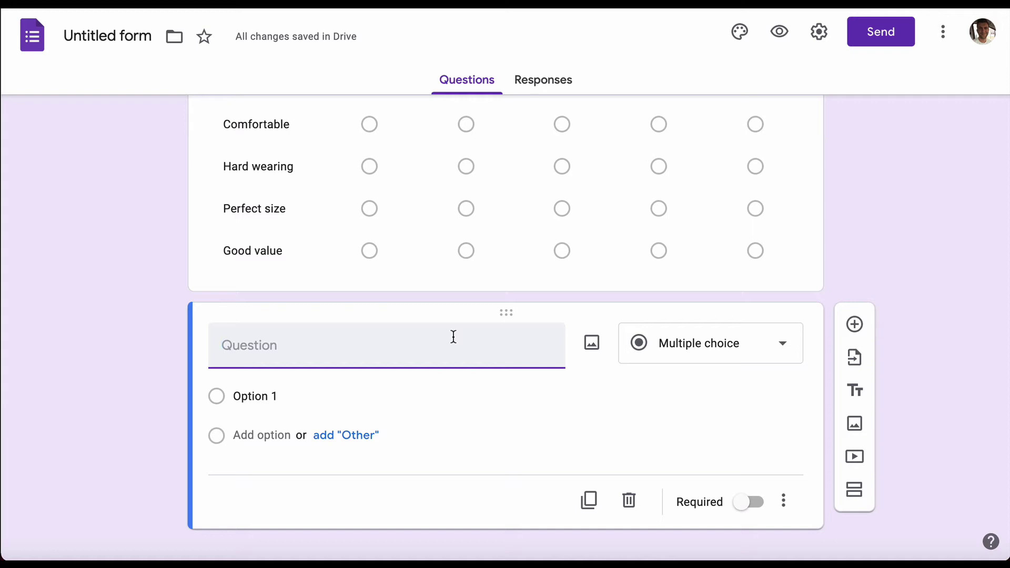
text(Do you have any suggestions for how we)
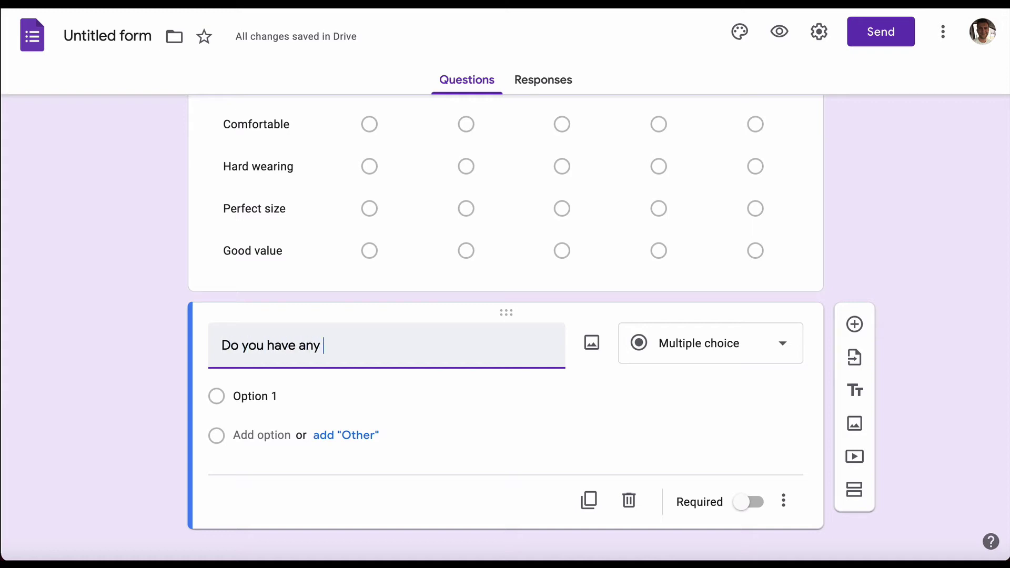
text( could improve our customer service?)
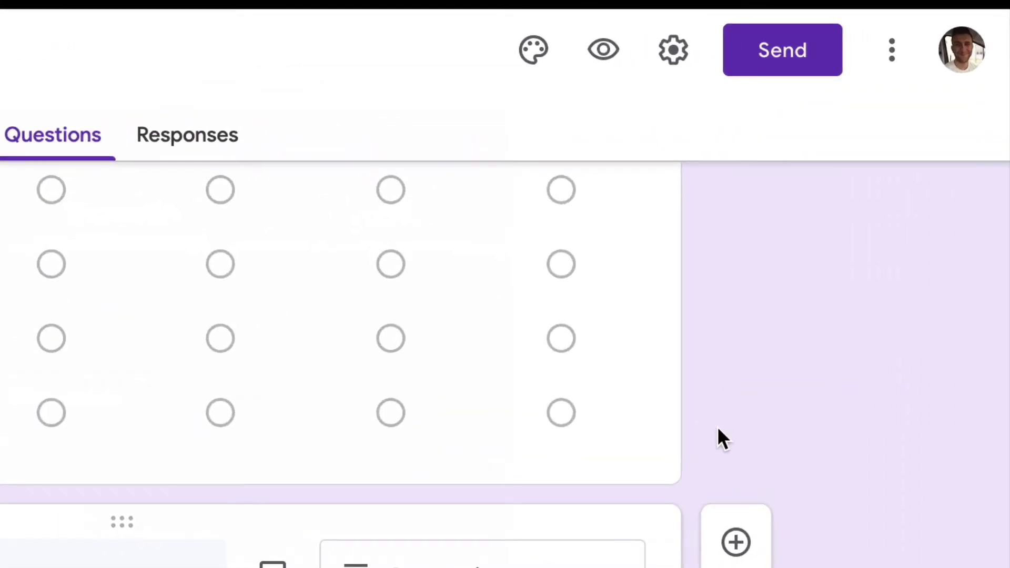
Apply a dark blue theme colour and the Formal font style.
click(534, 50)
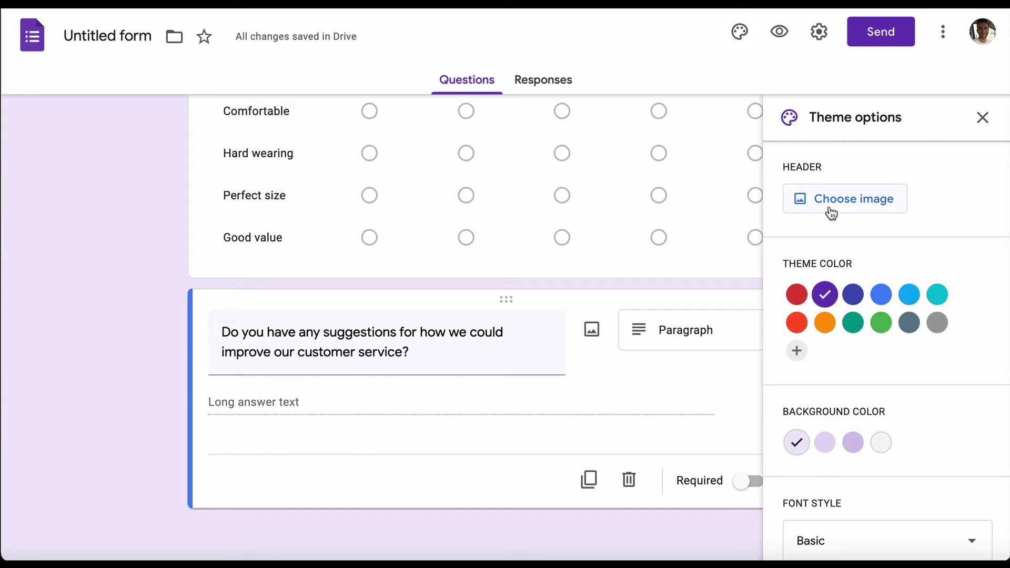
click(853, 299)
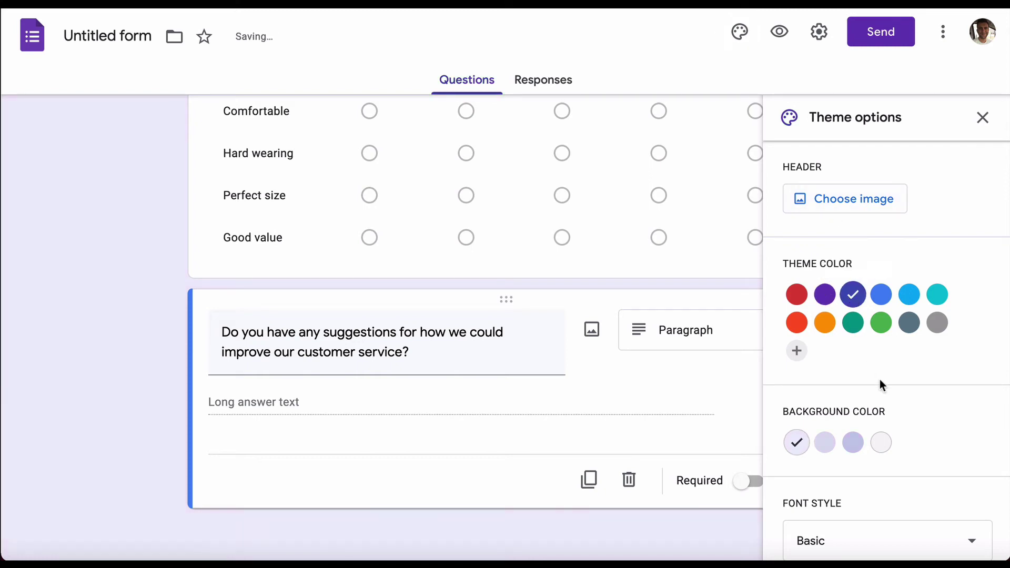
scroll(904, 413, down, 1)
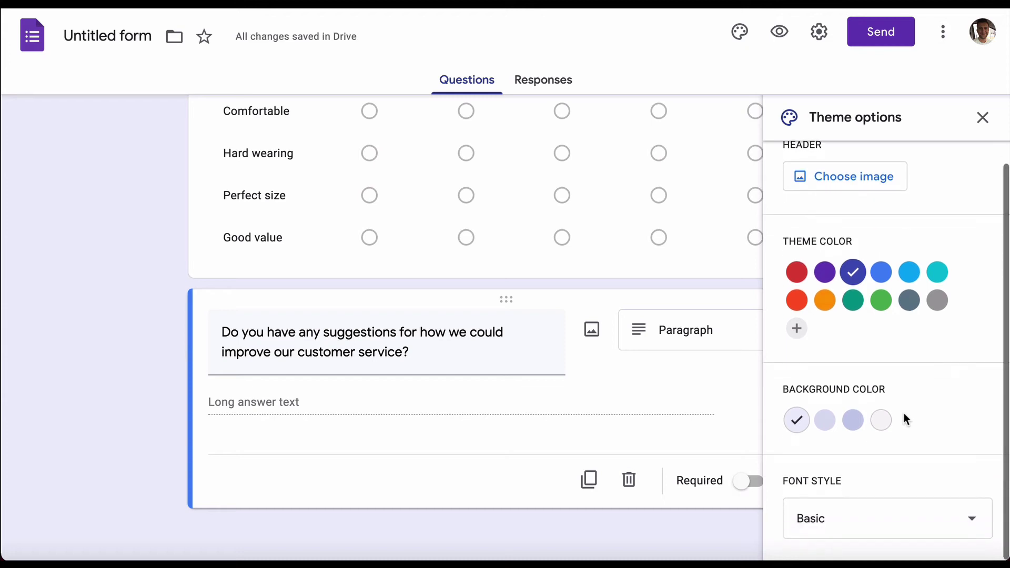
click(965, 519)
click(893, 493)
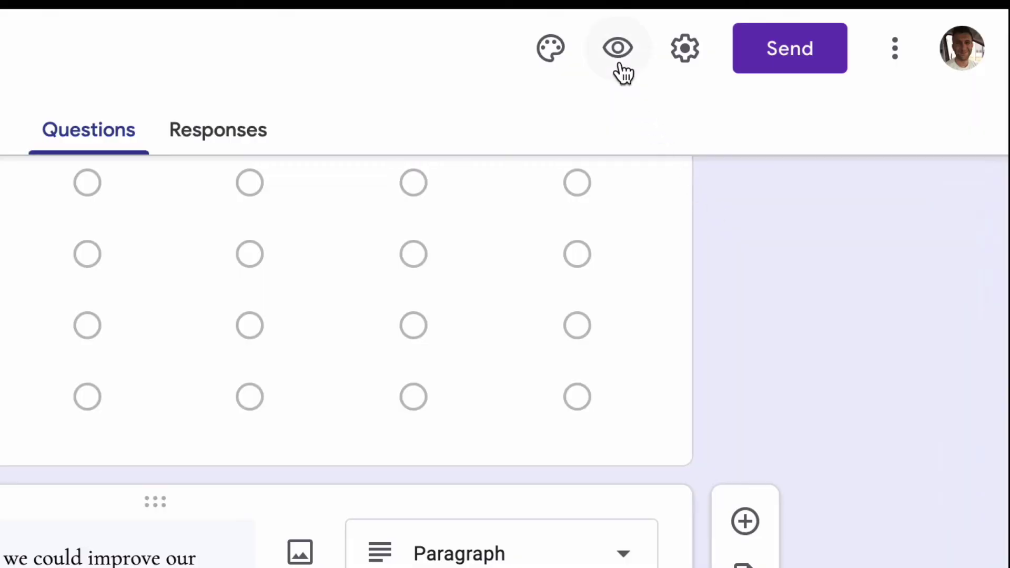
Preview the form and scroll through the whole survey.
click(613, 56)
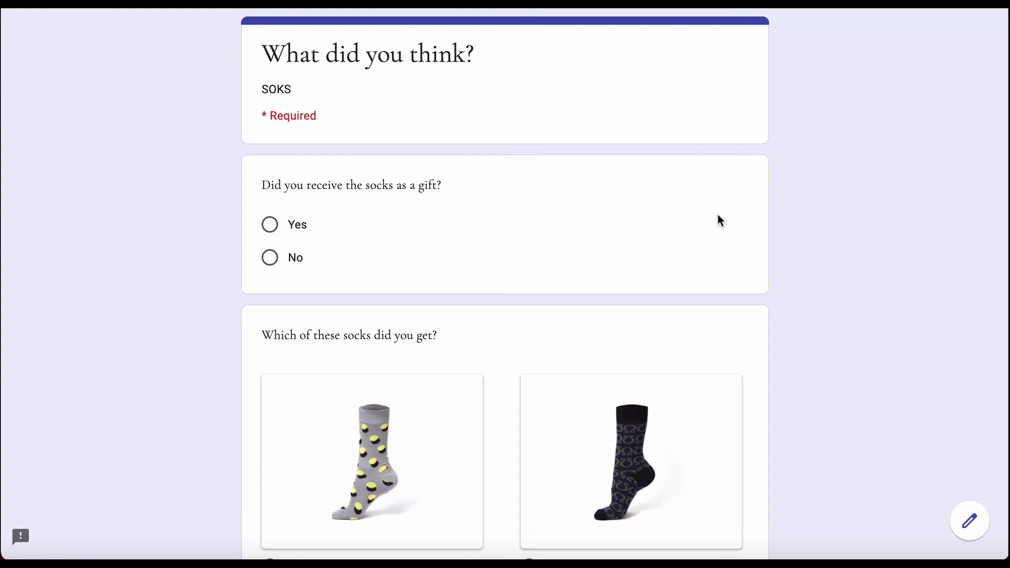
scroll(720, 220, down, 1)
scroll(720, 220, down, 10)
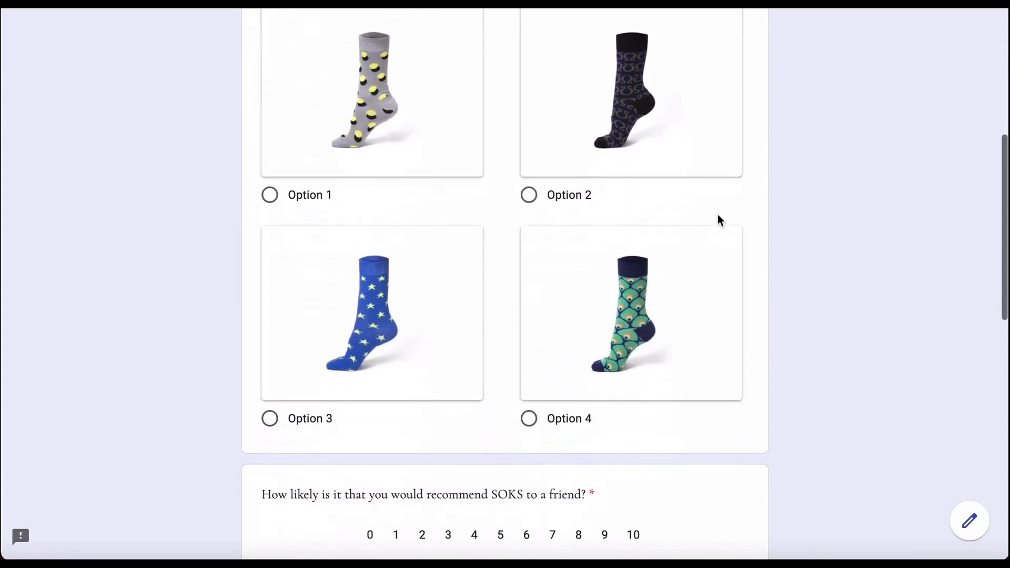
scroll(718, 214, down, 7)
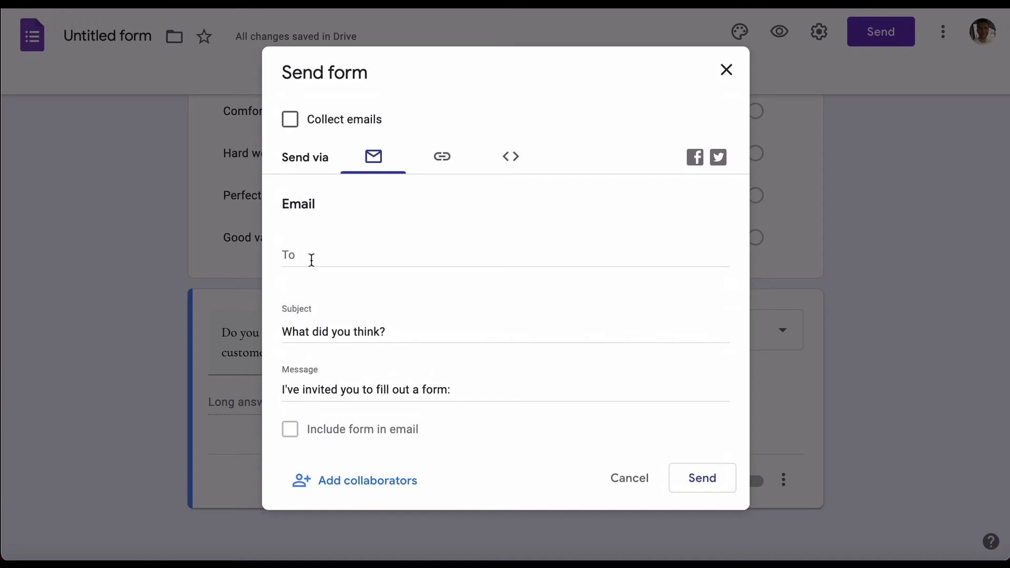
Show the form's shareable link, then its 640×1945 px embed HTML code.
click(442, 157)
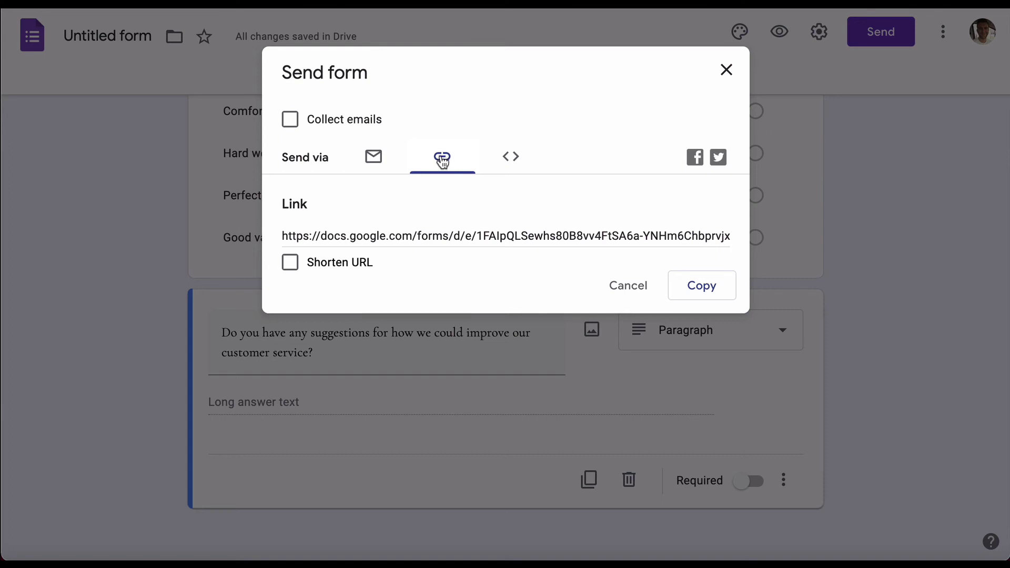
click(511, 158)
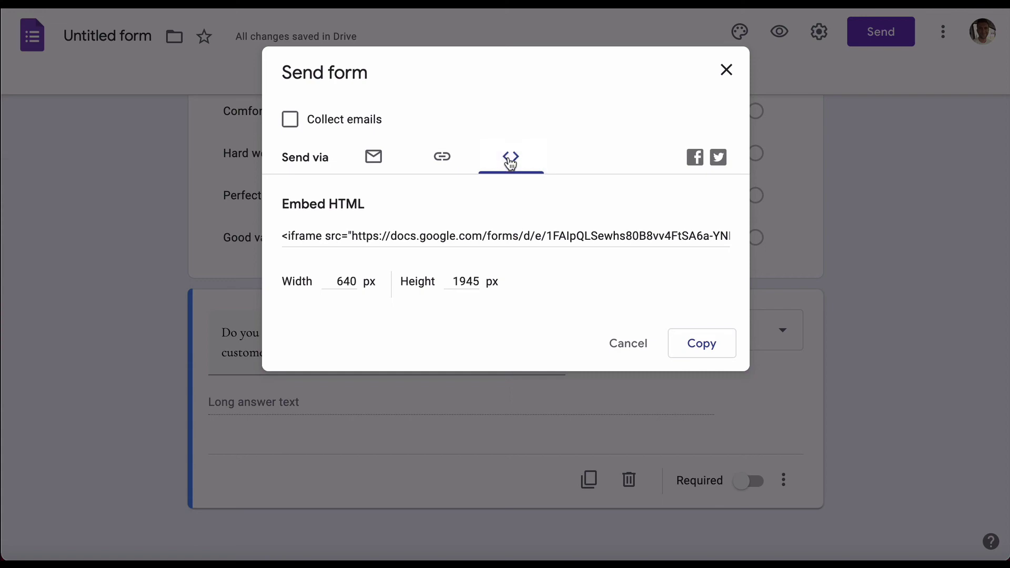